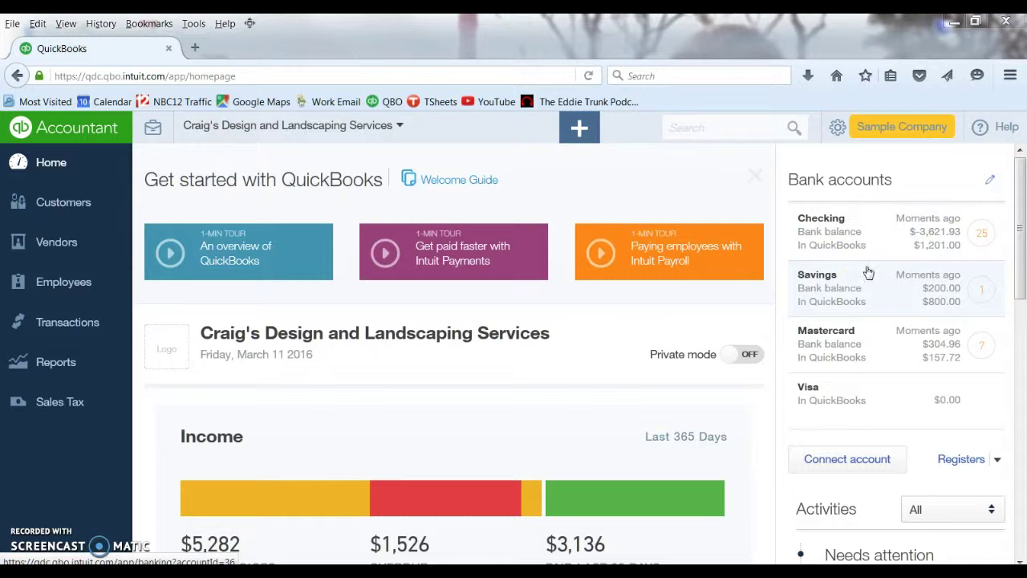
Step: Dismiss the Windows colour-scheme prompt
left_click(870, 238)
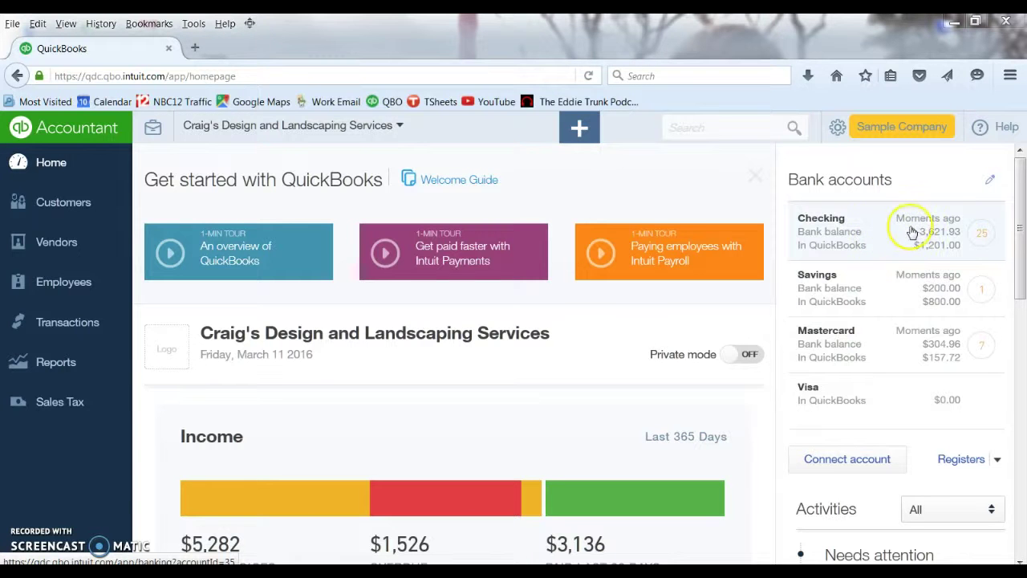
left_click(921, 231)
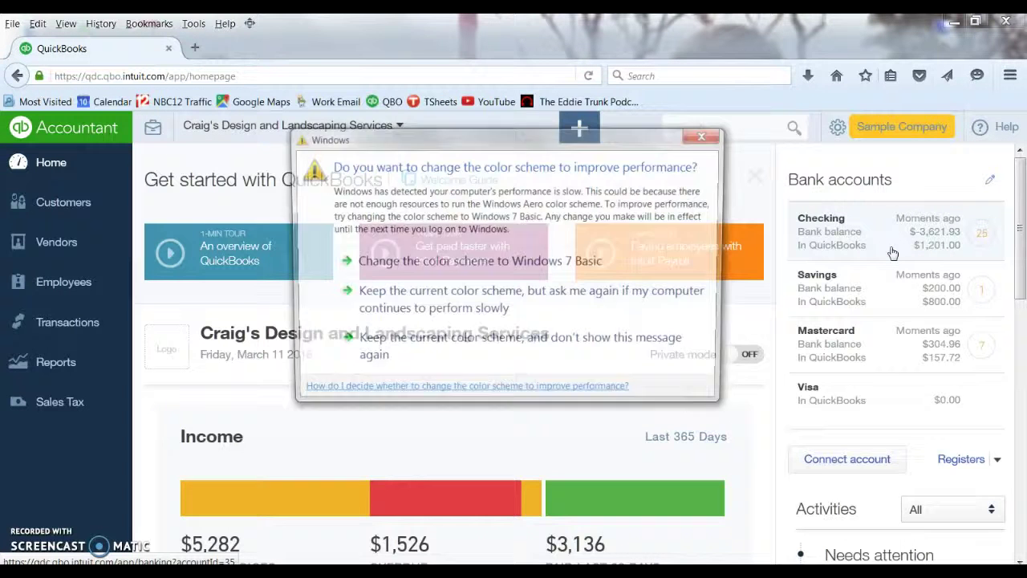
left_click(707, 134)
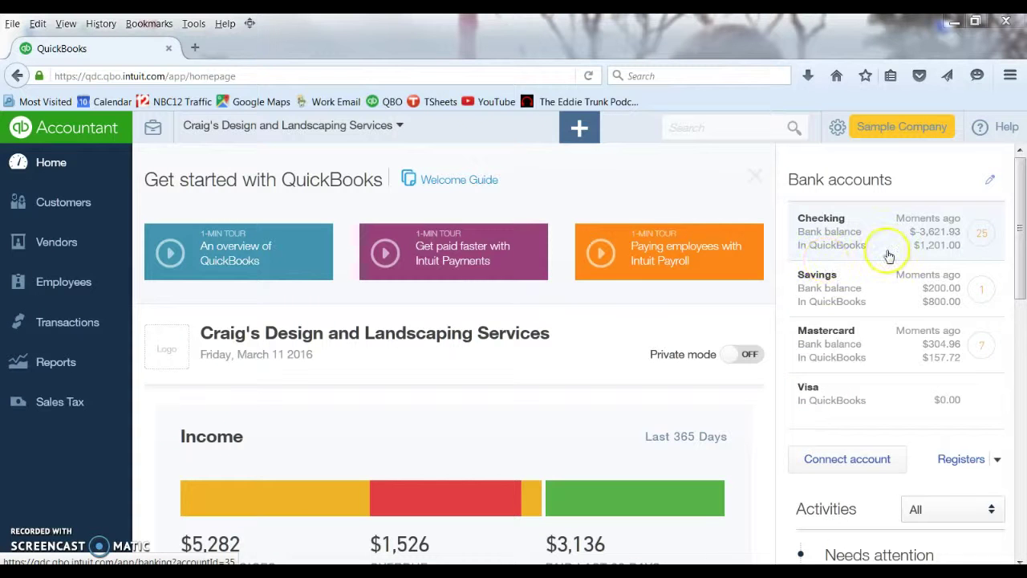
left_click(945, 245)
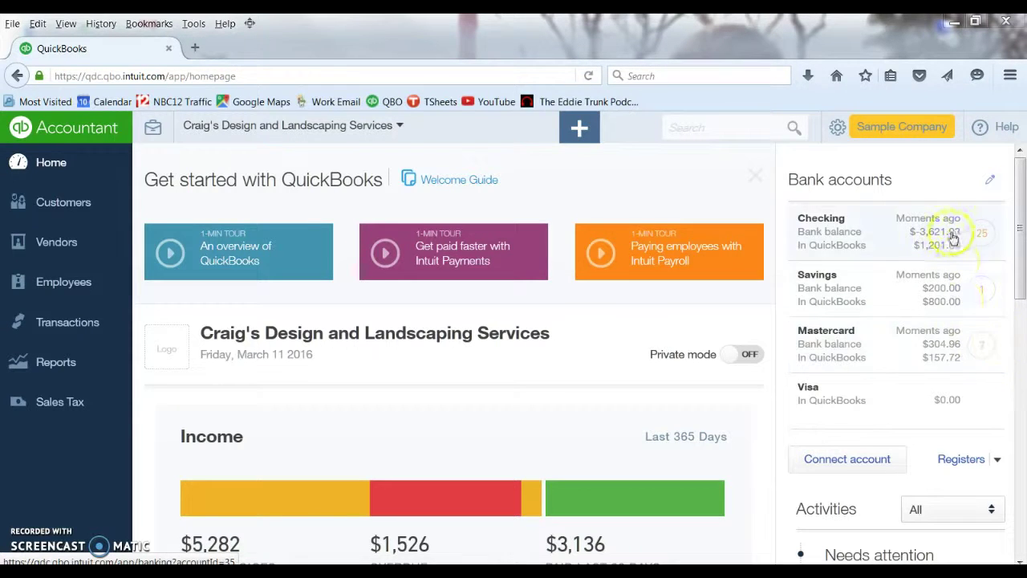
Step: Open Banking and view the Checking and Savings feeds, ending on Checking
left_click(67, 322)
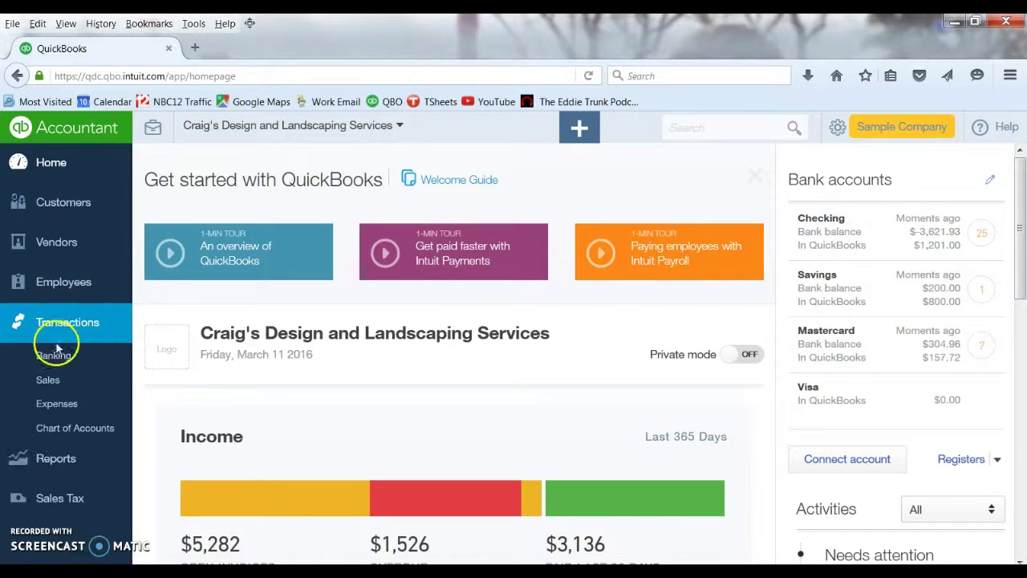
left_click(53, 355)
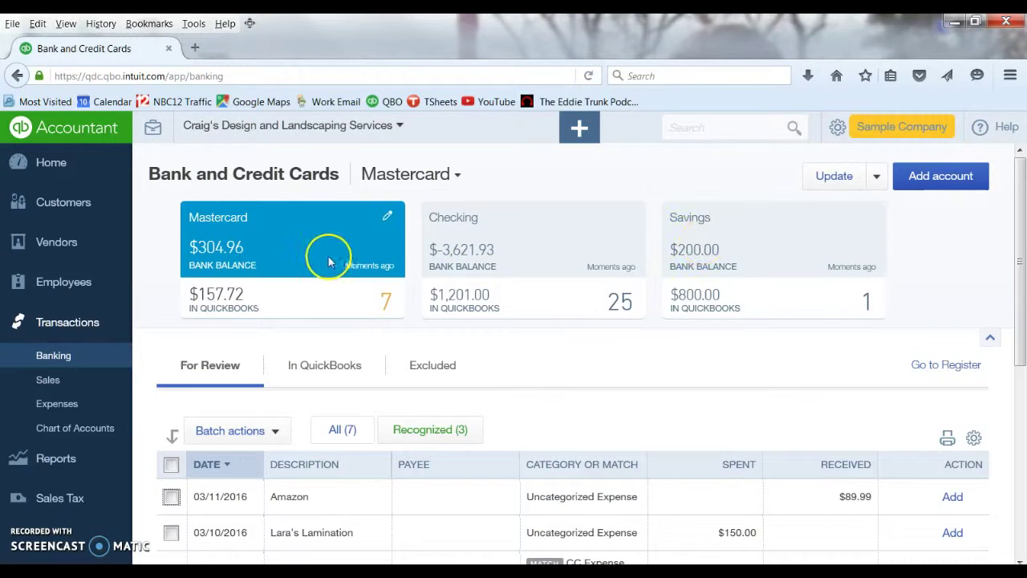
left_click(480, 255)
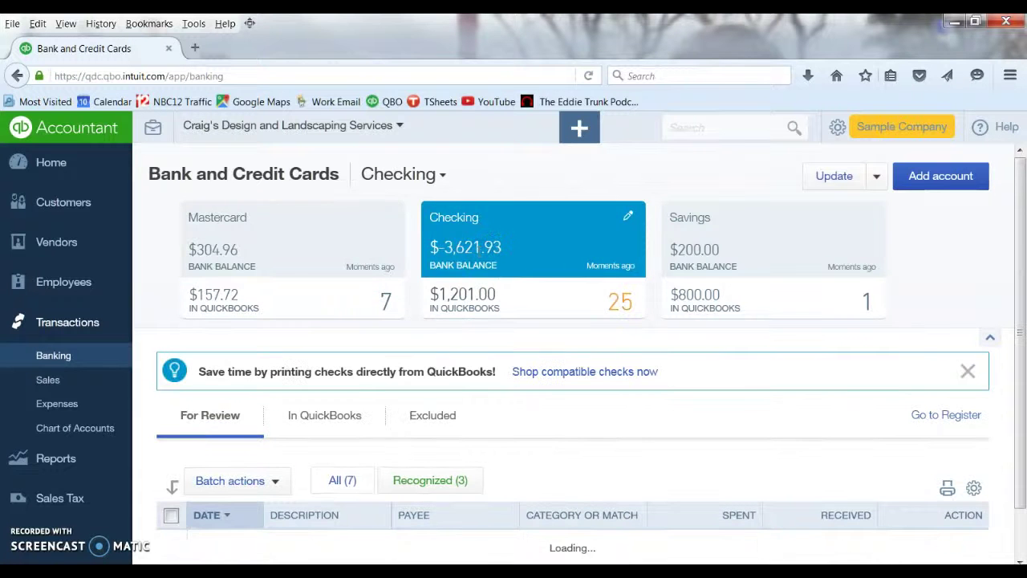
left_click(705, 251)
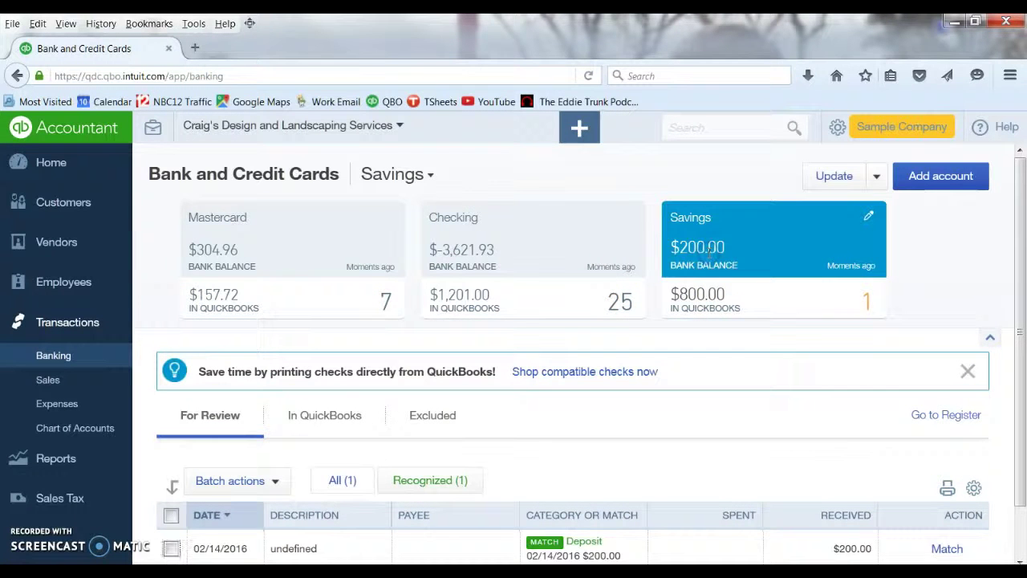
left_click(528, 260)
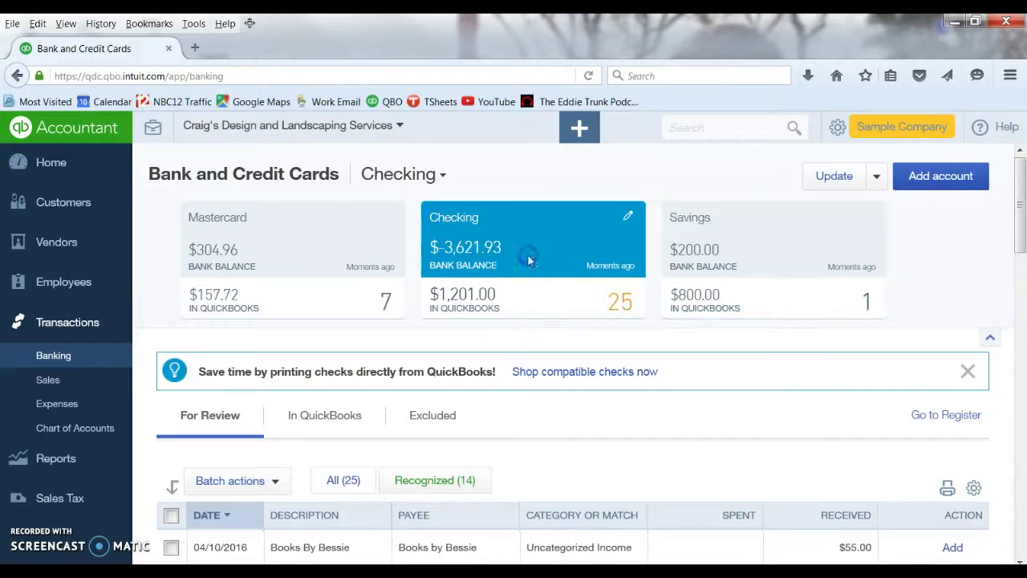
Step: Scroll through Checking's 25 For Review transactions
scroll(477, 377, "down", 2)
scroll(481, 380, "down", 2)
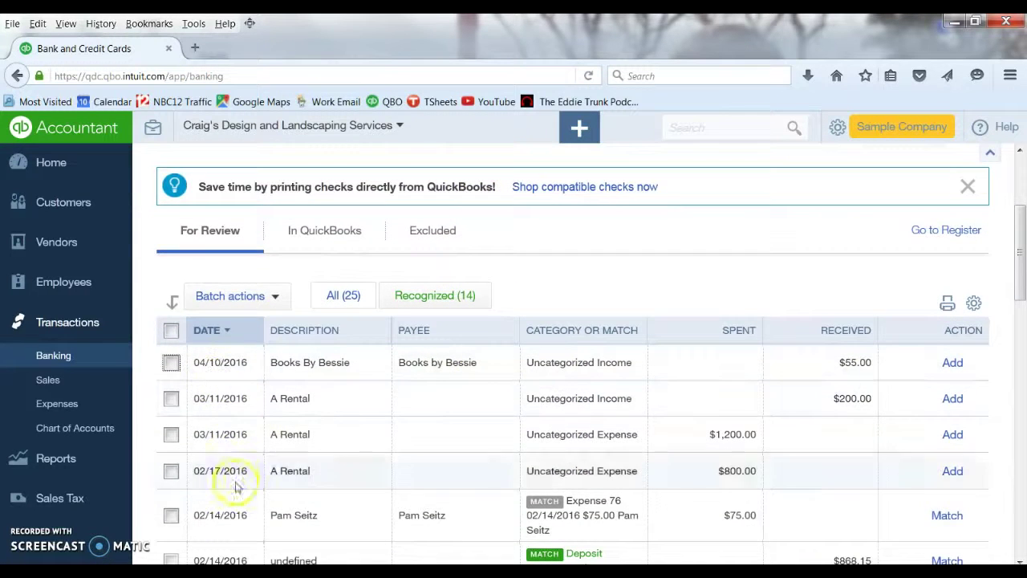
scroll(270, 446, "down", 3)
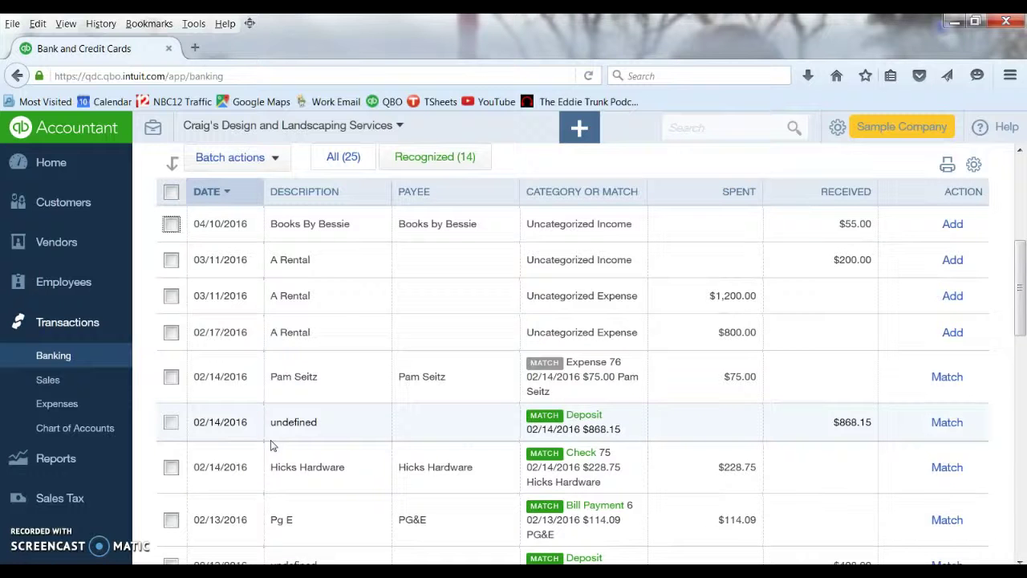
scroll(270, 445, "up", 1)
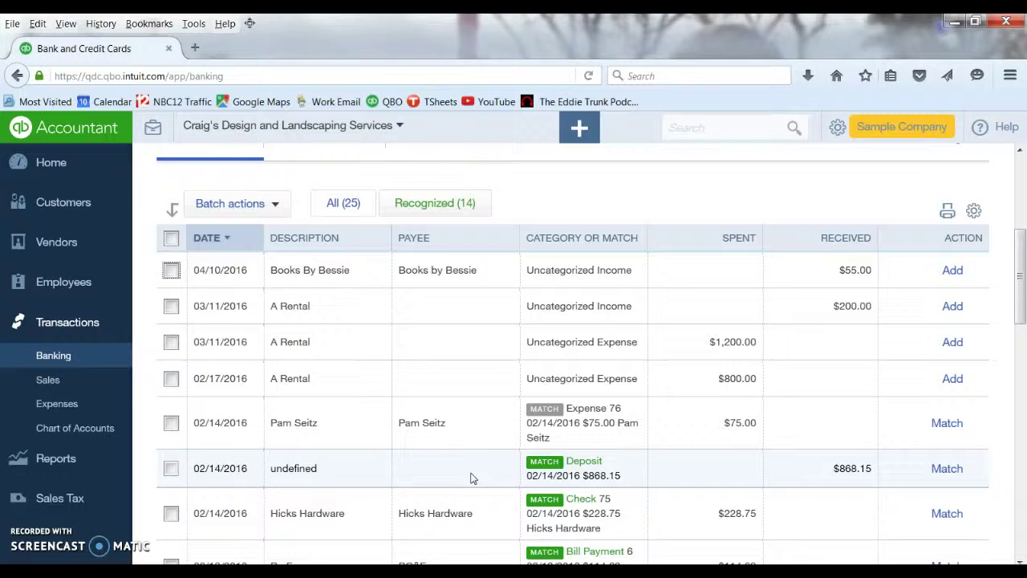
Step: Go to the Add an account page to connect a new bank
left_click(447, 435)
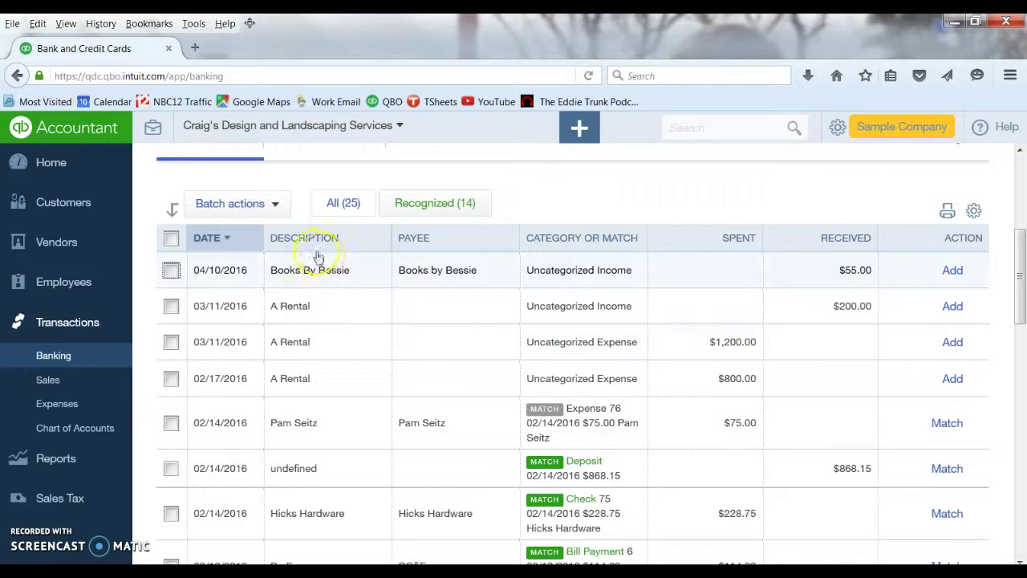
left_click(313, 280)
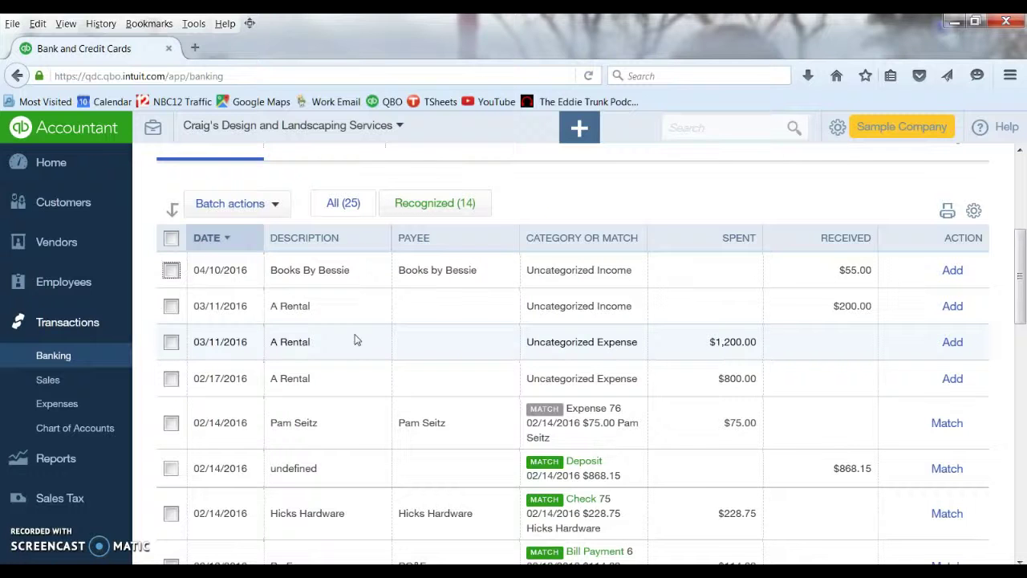
scroll(356, 340, "up", 2)
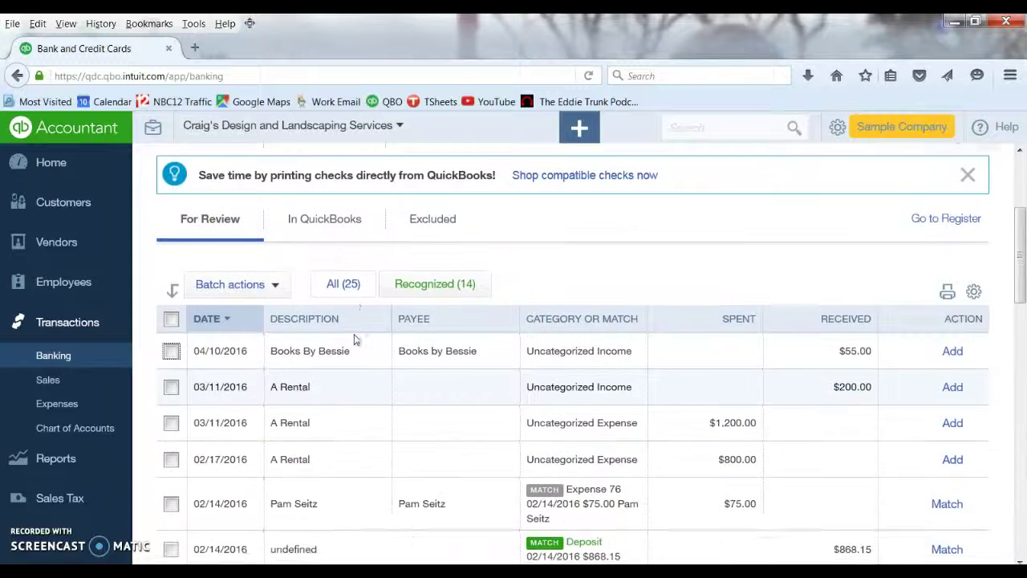
scroll(357, 340, "up", 5)
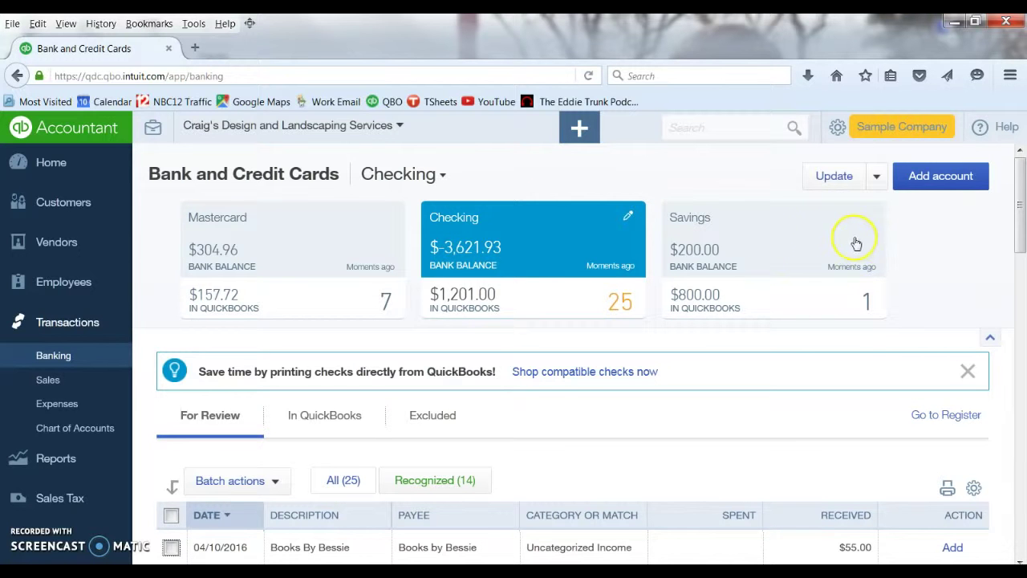
left_click(931, 181)
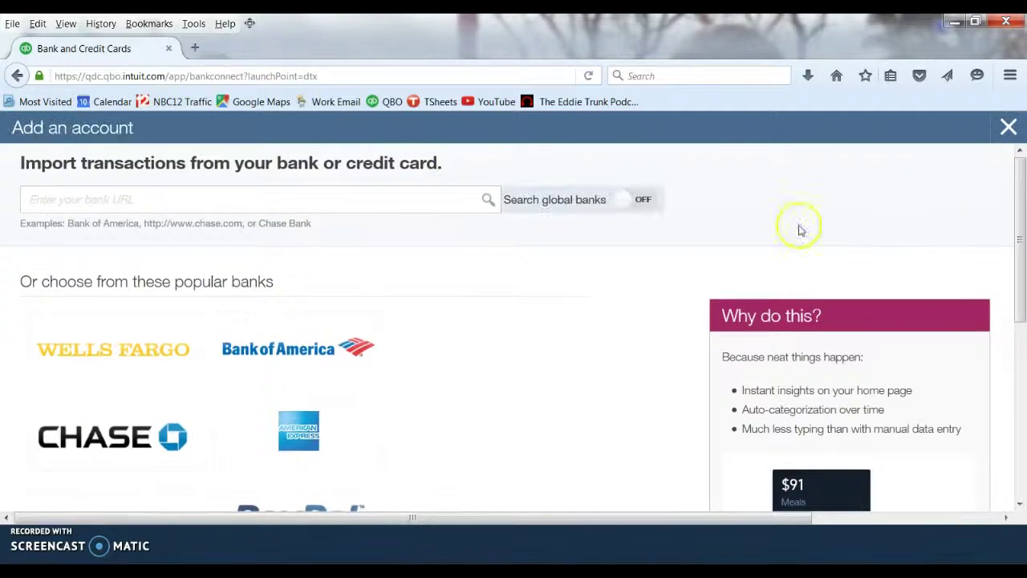
Step: Search for 'wells fargo' and select Wells Fargo as the bank
left_click(169, 204)
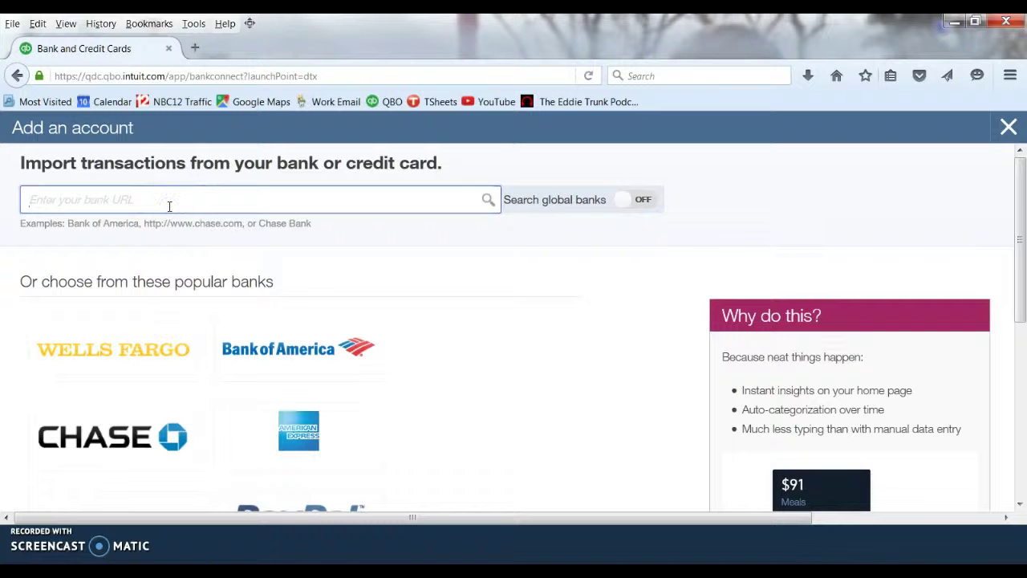
type("wells fargo")
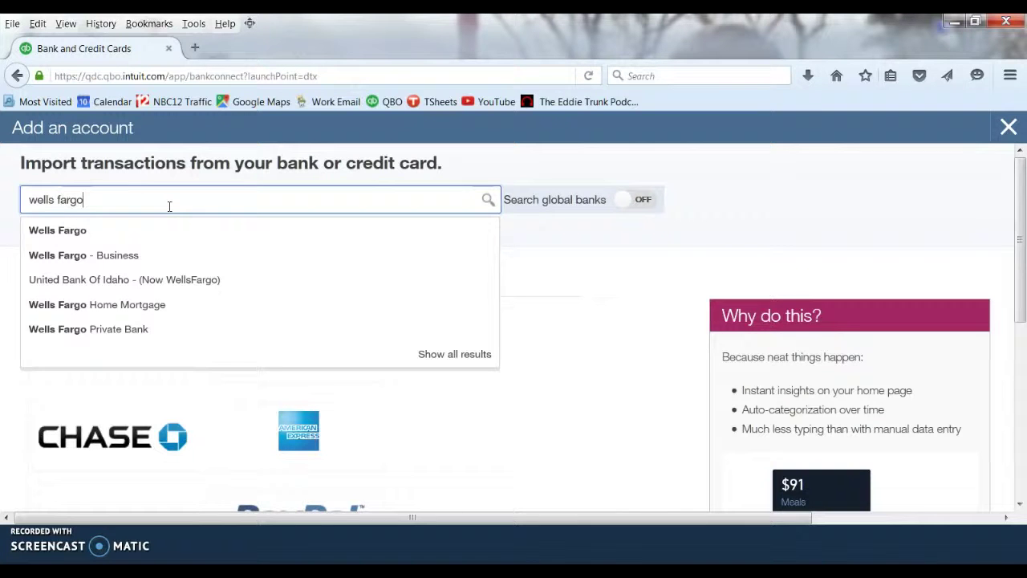
left_click(120, 231)
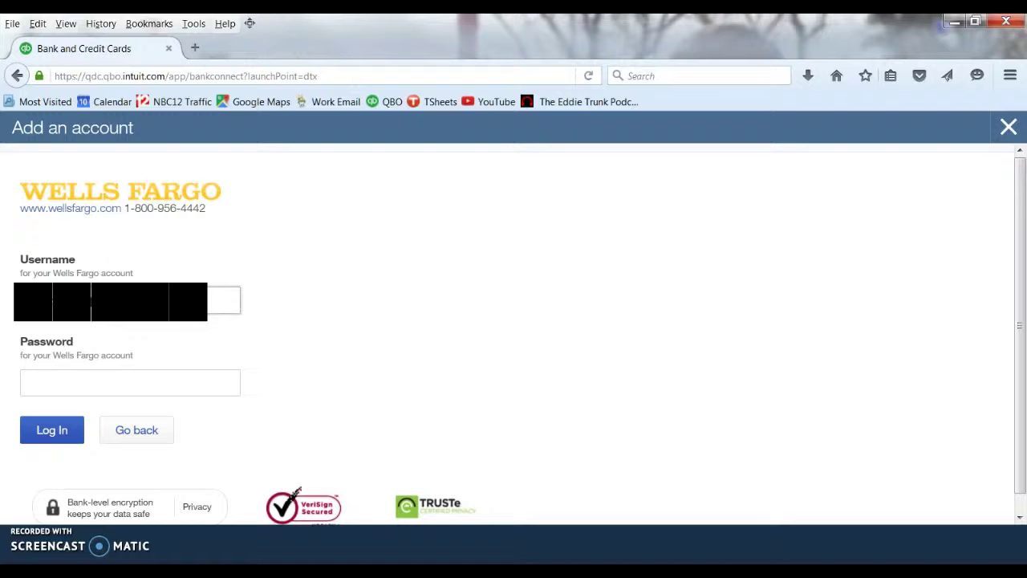
Step: Log in to Wells Fargo with the account username and password
left_click(27, 383)
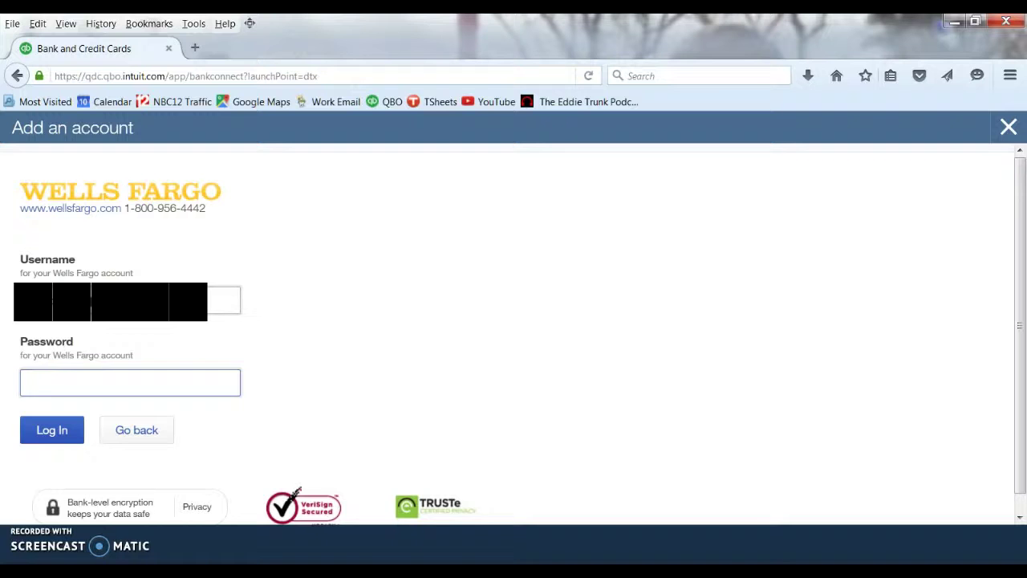
type("••")
type("********")
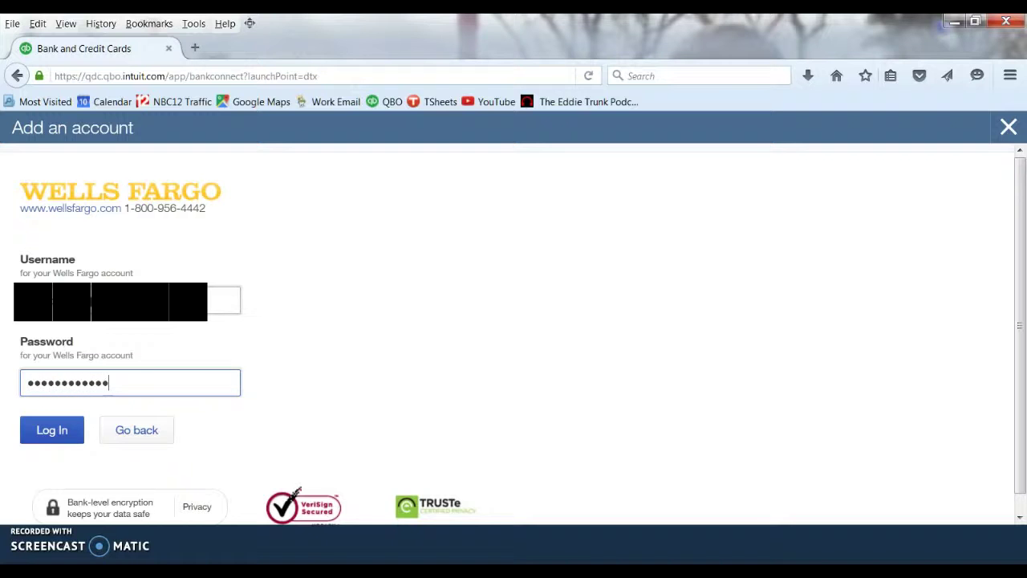
left_click(44, 431)
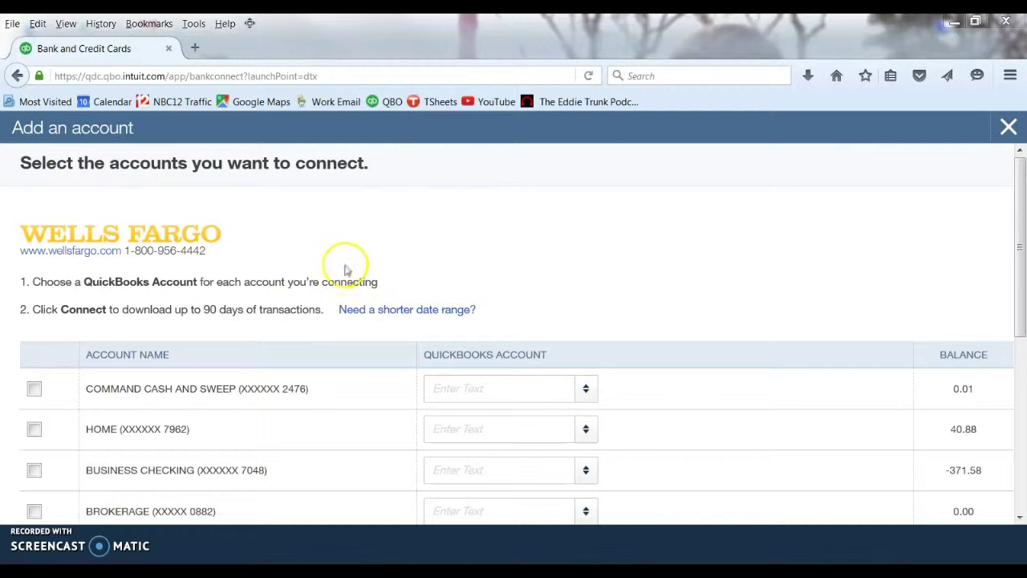
Step: Tick BUS ACCT ending 3447, balance 69.52, in the Wells Fargo account list
scroll(344, 268, "down", 3)
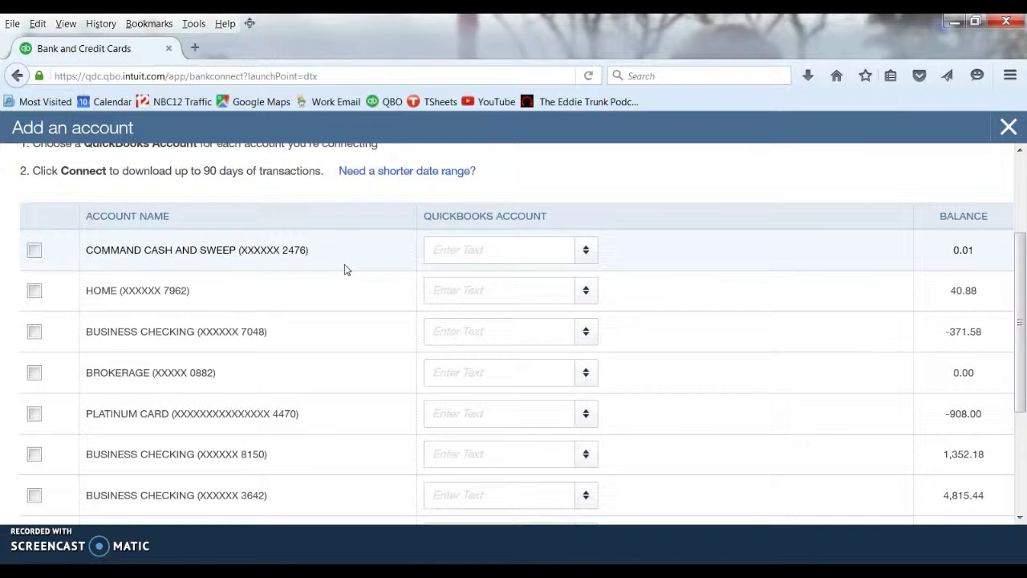
scroll(344, 269, "down", 1)
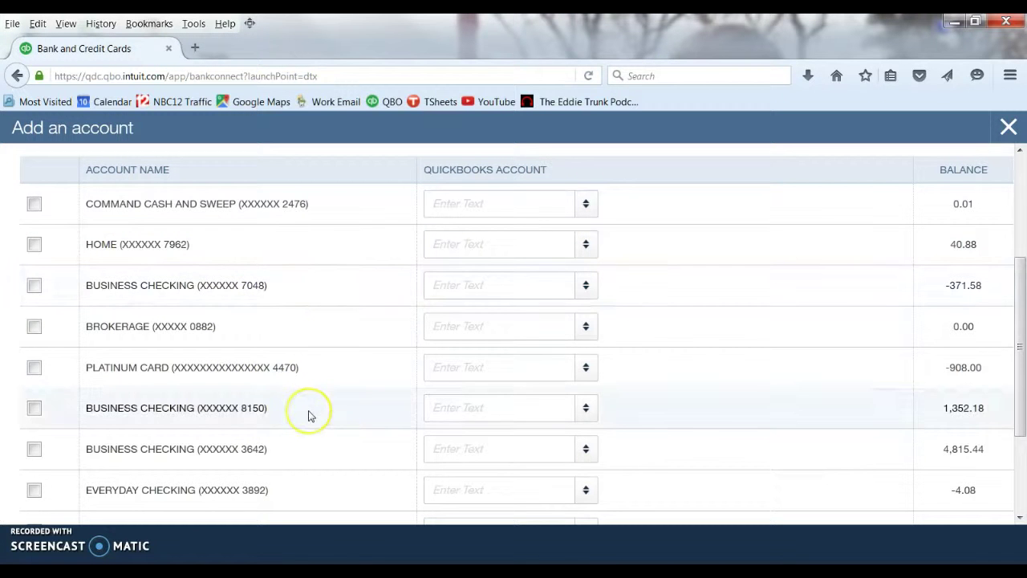
scroll(311, 416, "down", 1)
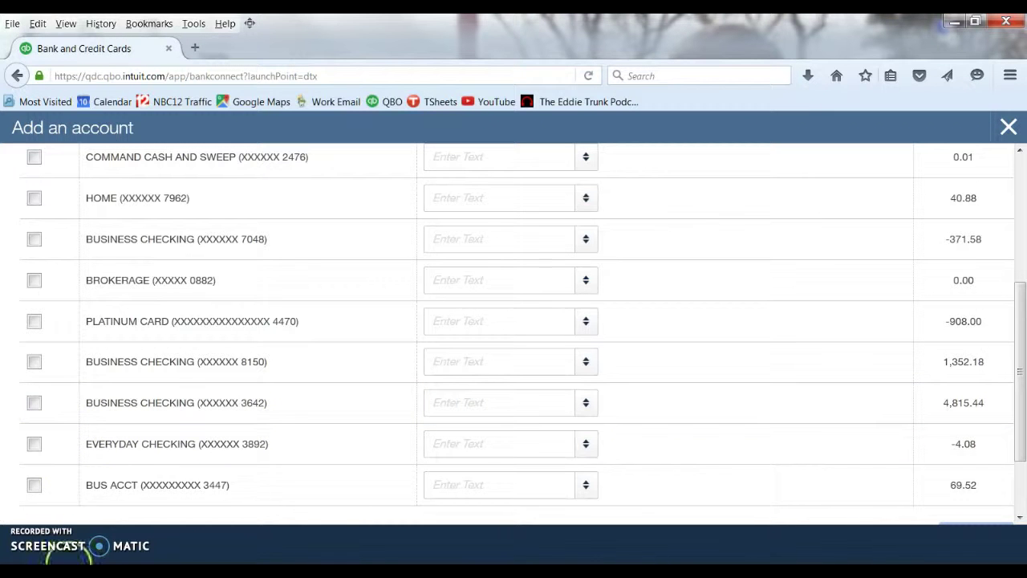
left_click(36, 489)
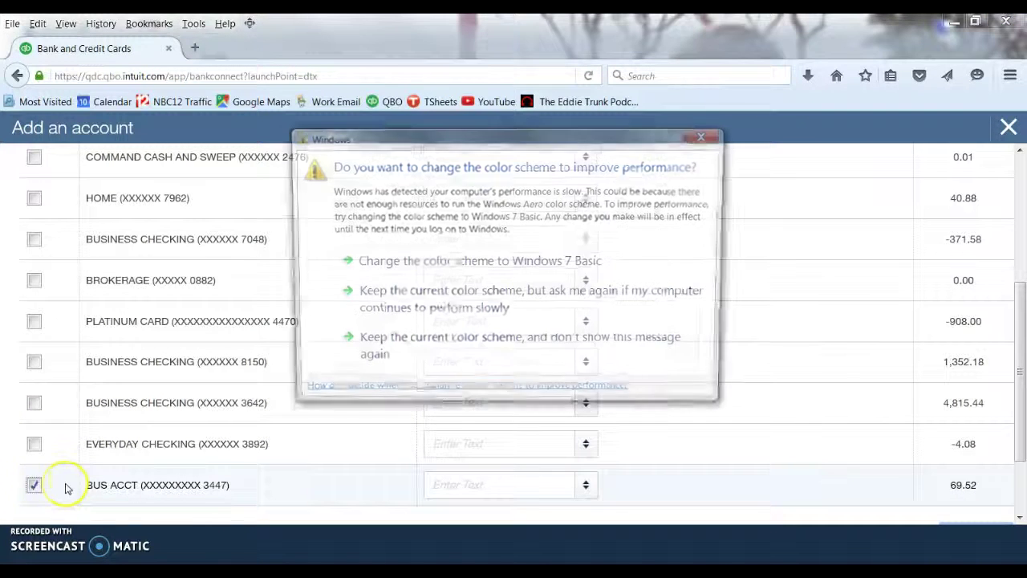
Step: Map BUS ACCT to a new bank account renamed from Cash on hand to Wells Fargo; also tick PLATINUM CARD
left_click(707, 135)
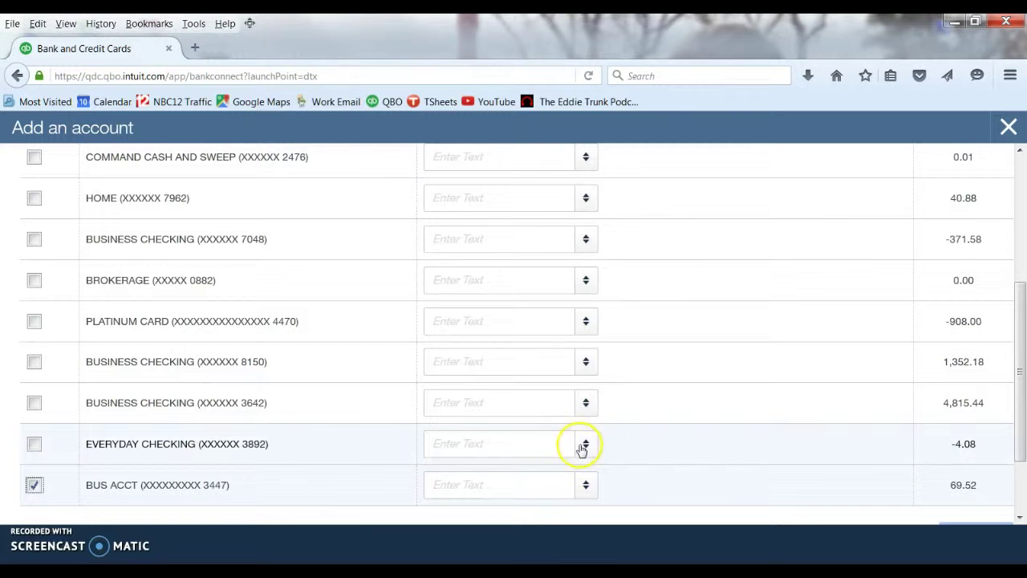
left_click(587, 490)
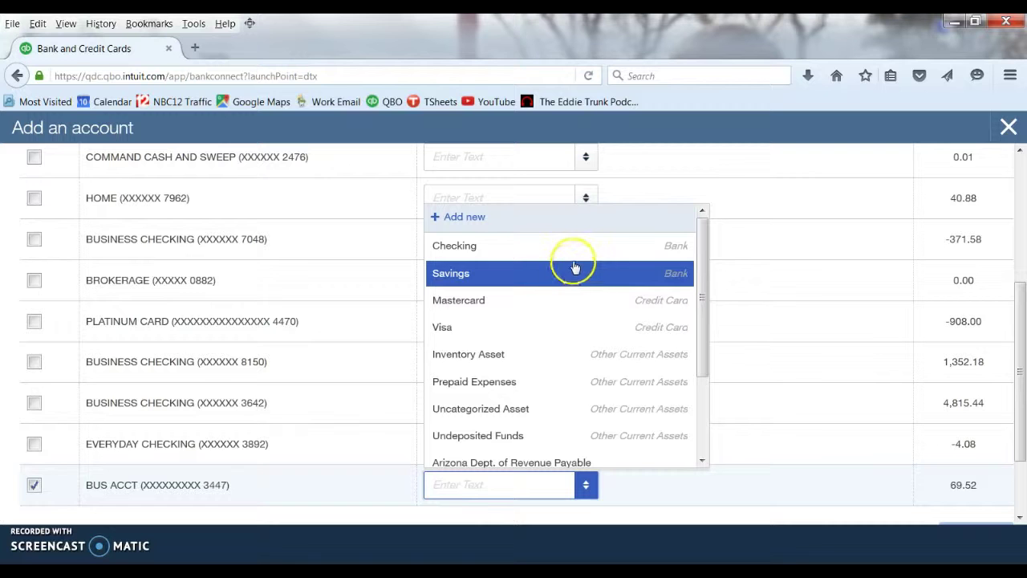
left_click(457, 219)
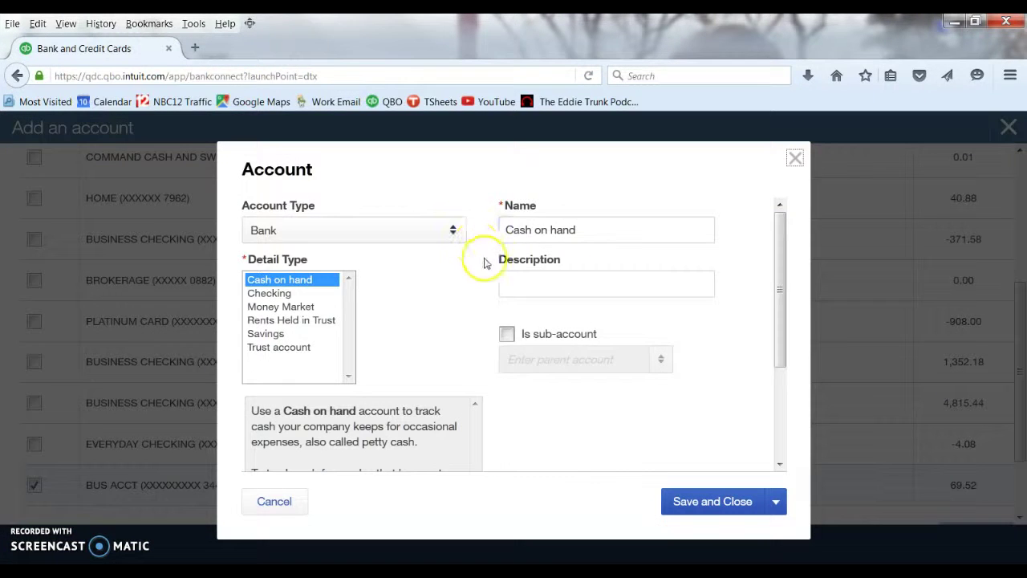
left_click_drag(573, 230, 474, 244)
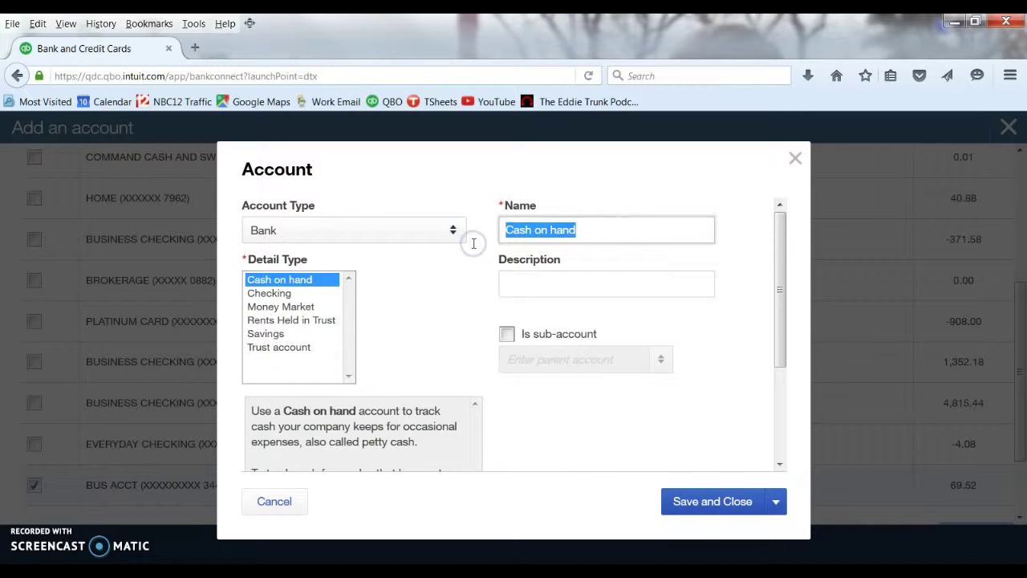
type("Wells ")
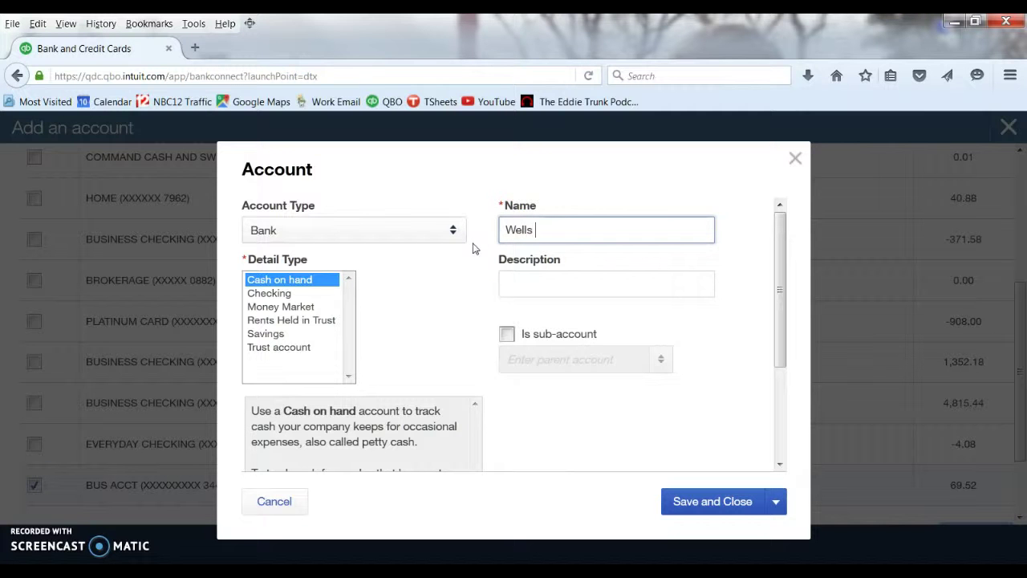
type("Fargo")
left_click(701, 501)
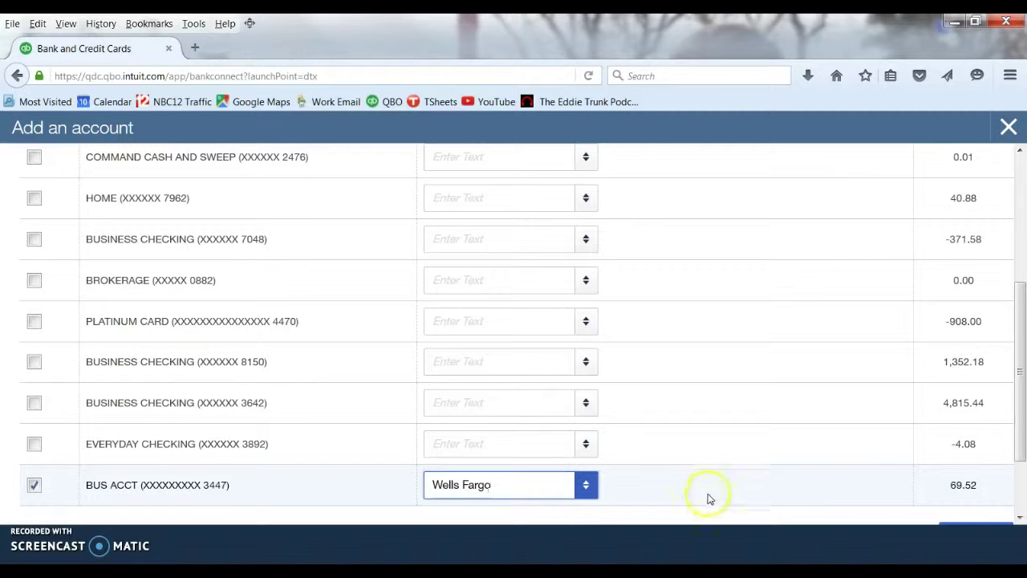
left_click(36, 322)
Step: Untick PLATINUM CARD so only BUS ACCT is connected and its transactions download
left_click(36, 322)
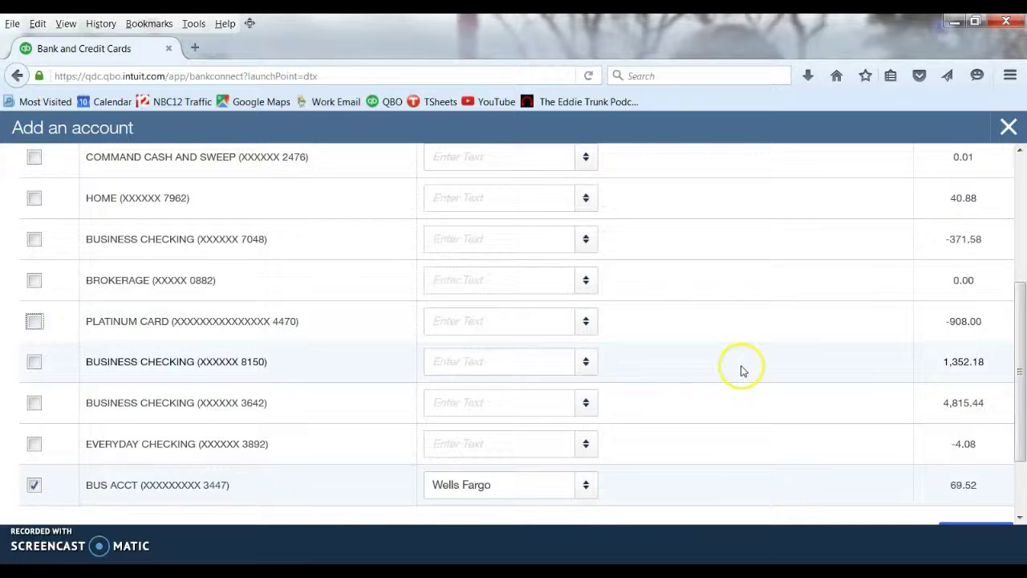
scroll(740, 369, "down", 2)
left_click(974, 451)
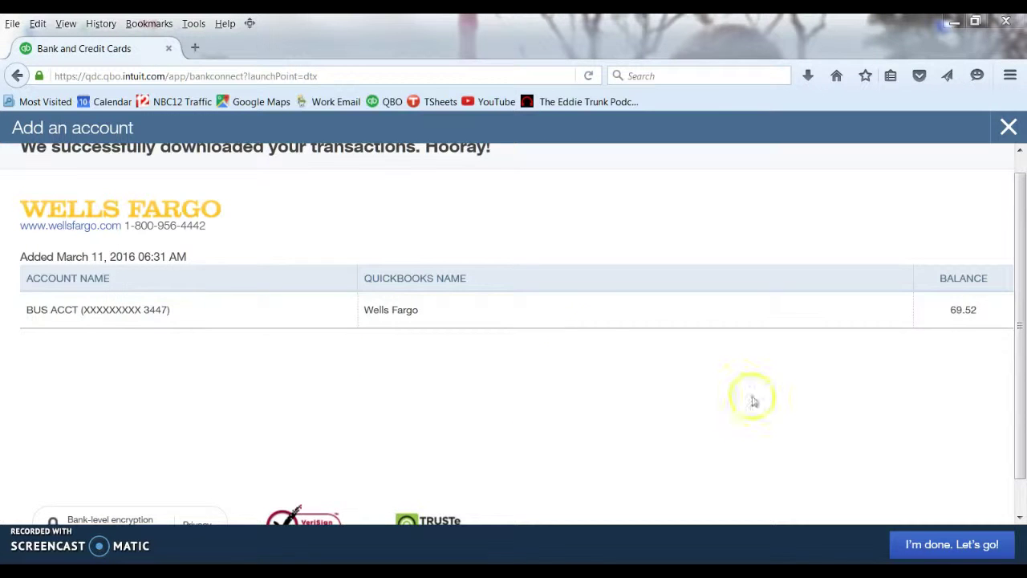
Step: Finish setup and show the Wells Fargo account's downloaded transactions
left_click(935, 543)
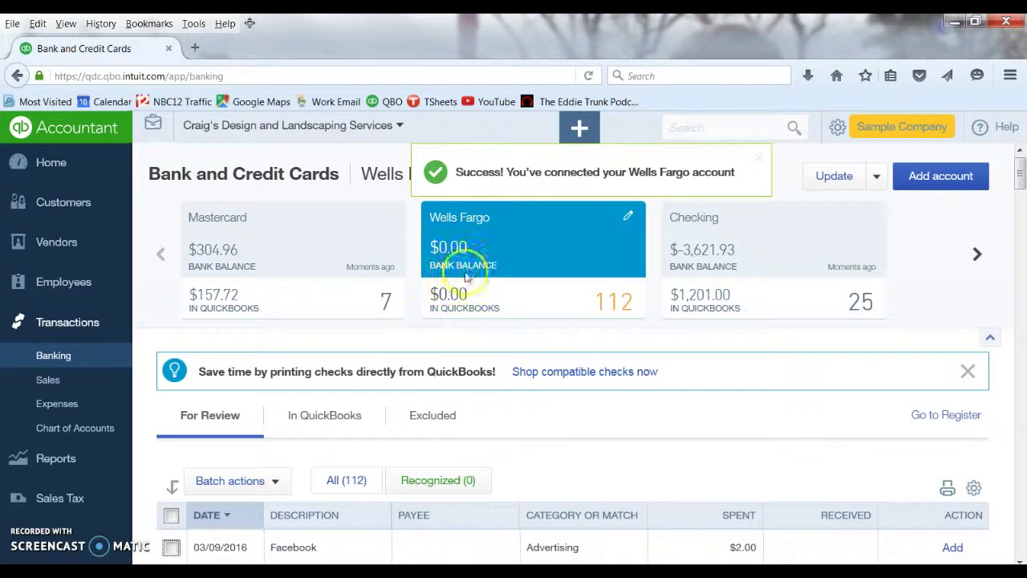
left_click(475, 237)
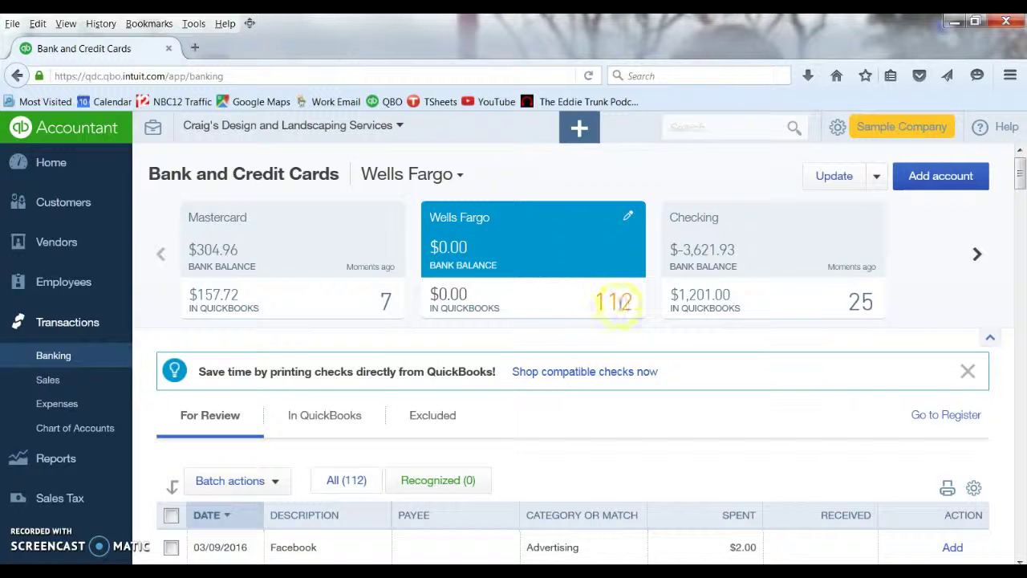
scroll(403, 392, "down", 5)
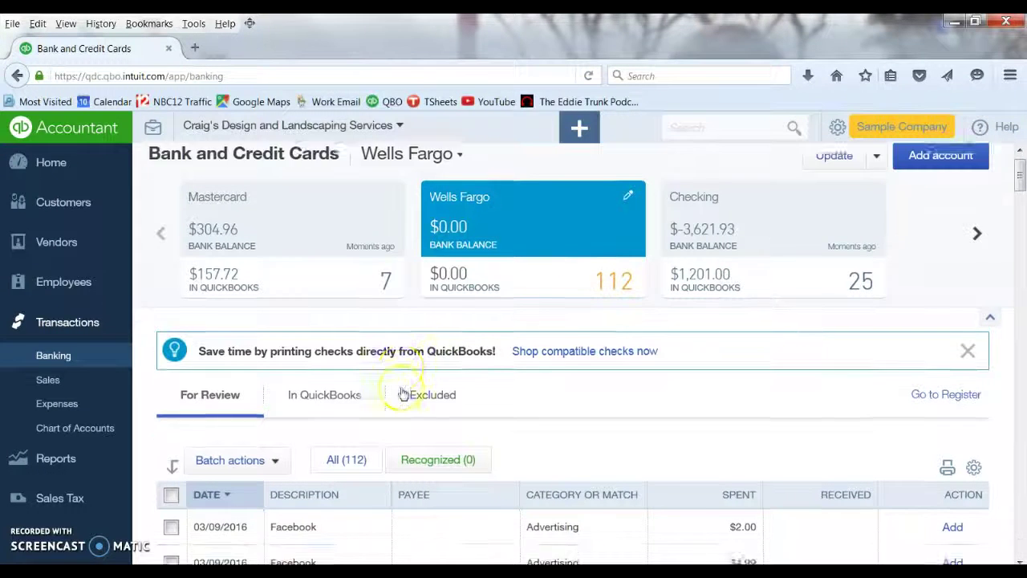
scroll(402, 392, "down", 7)
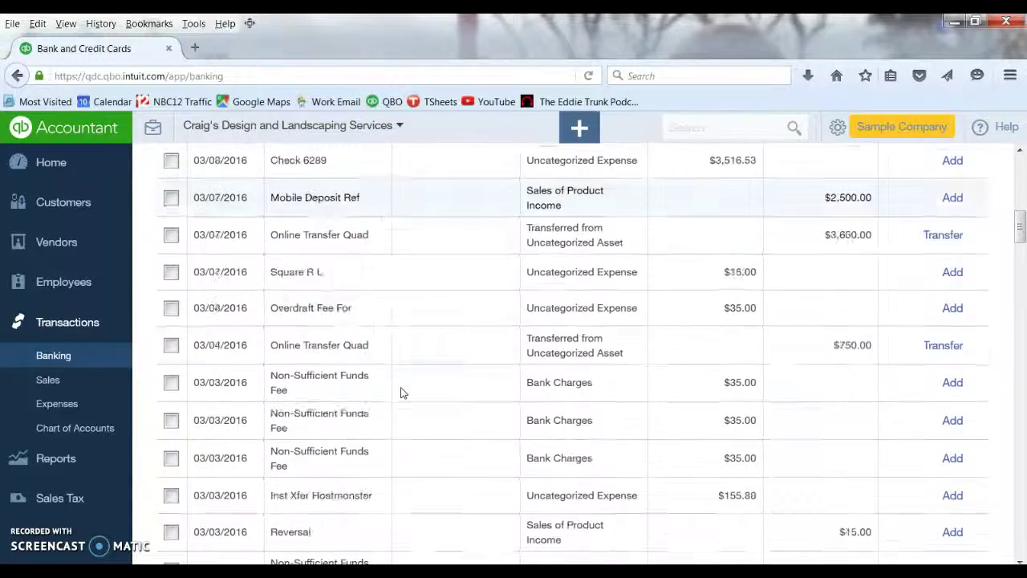
scroll(402, 392, "down", 3)
scroll(402, 391, "down", 10)
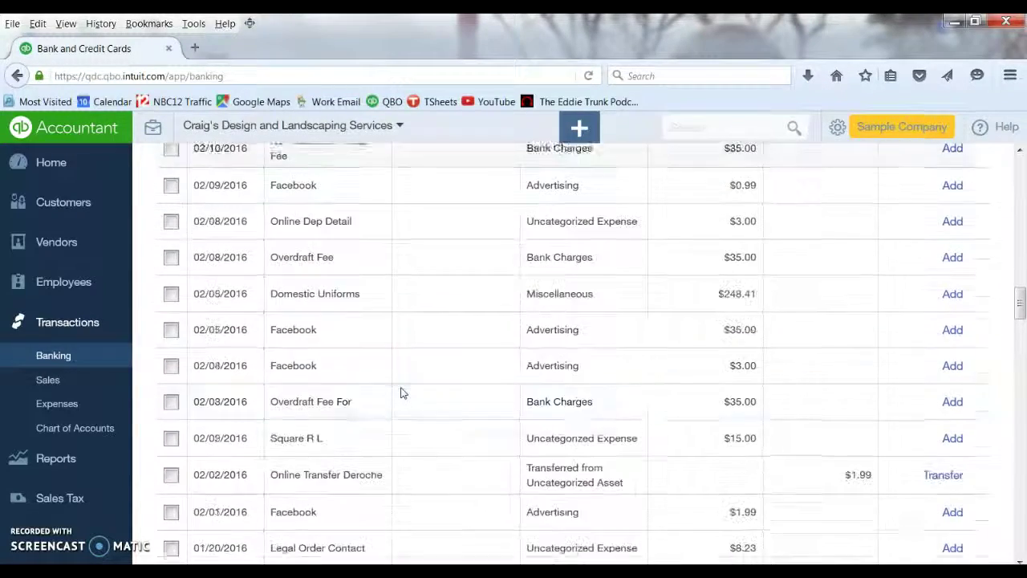
Step: Browse the Wells Fargo For Review list of 112 transactions, starting with Facebook advertising
scroll(402, 392, "down", 5)
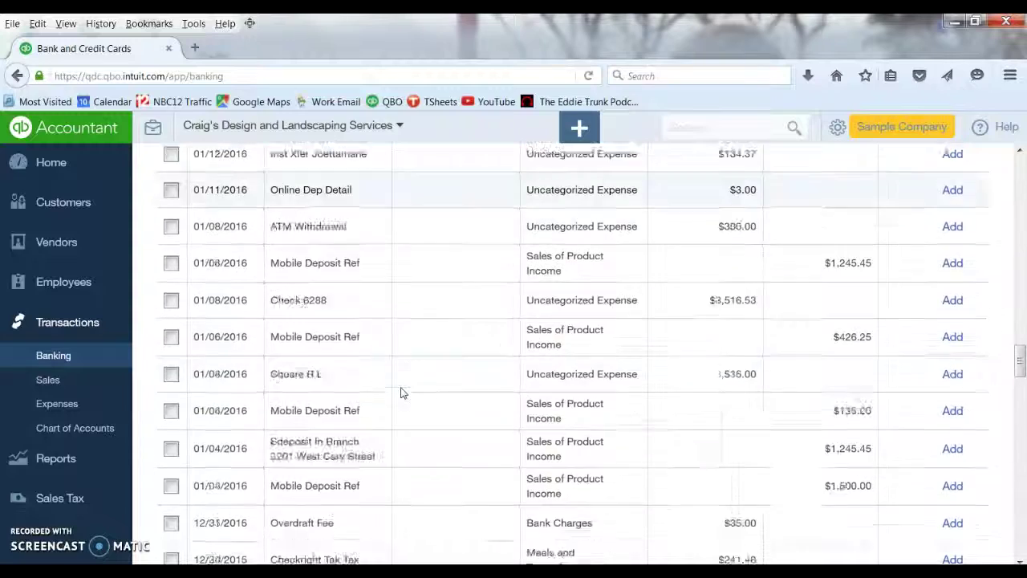
scroll(415, 412, "down", 5)
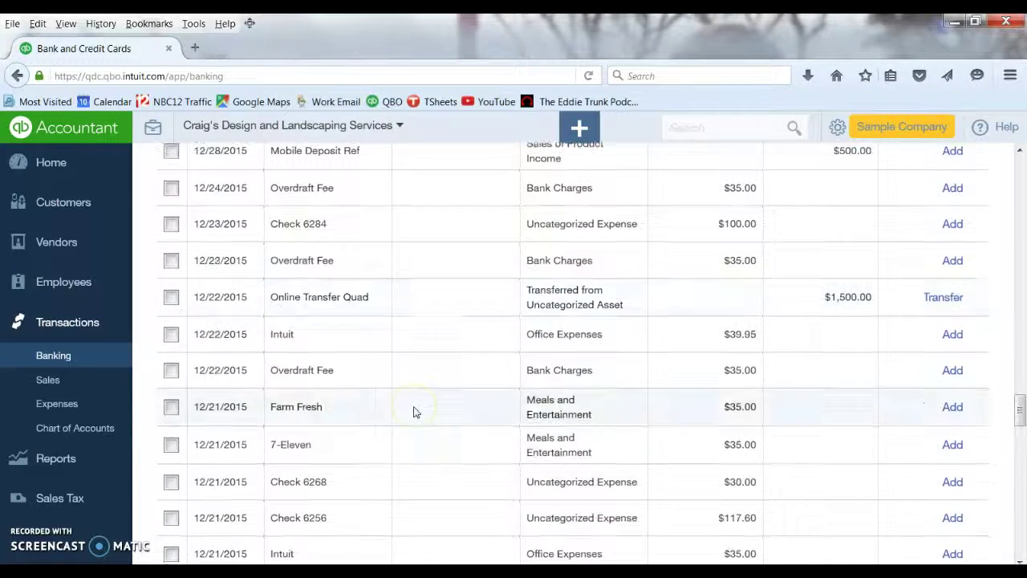
scroll(415, 412, "up", 15)
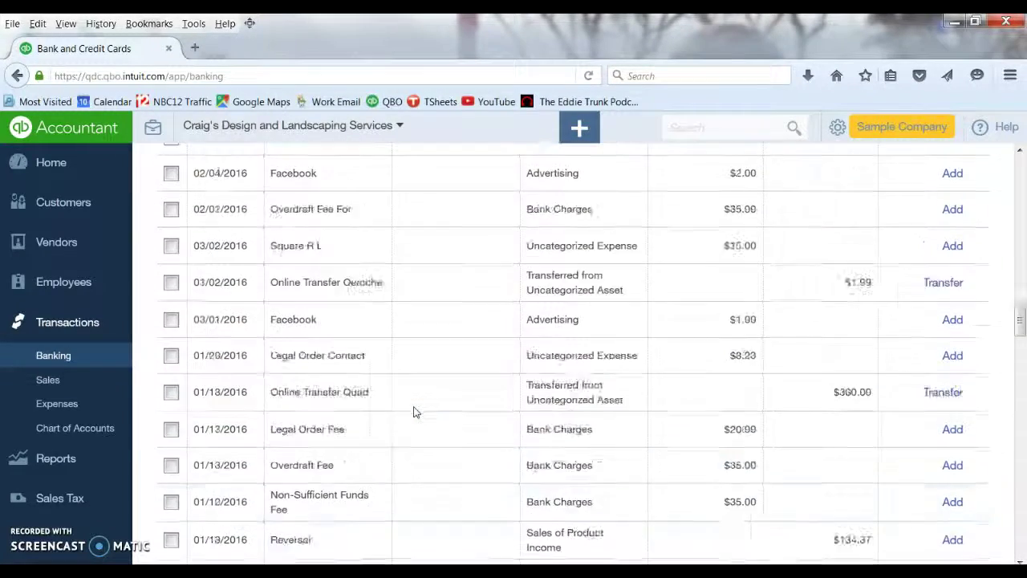
scroll(415, 412, "up", 5)
scroll(415, 412, "up", 10)
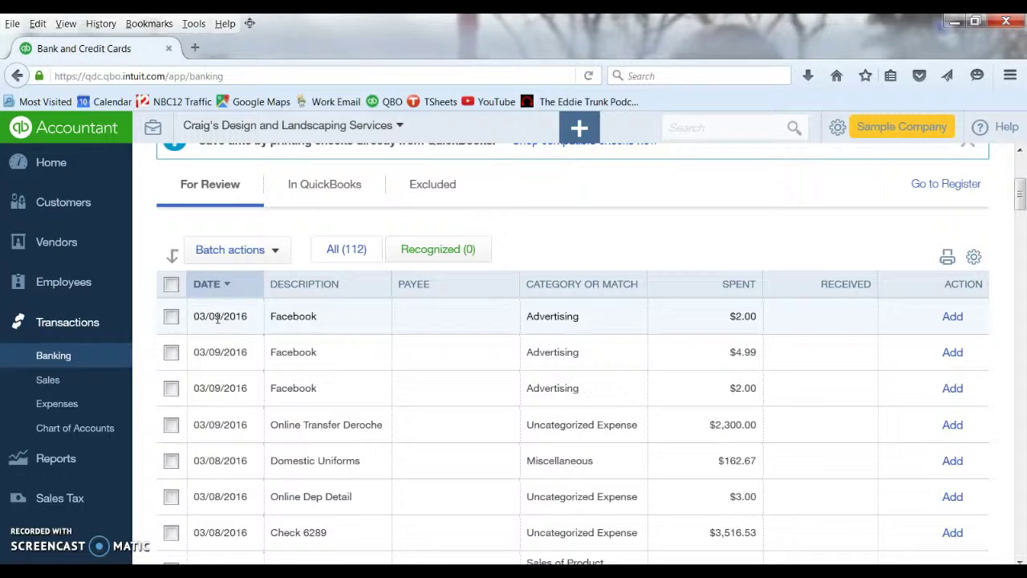
left_click(406, 332)
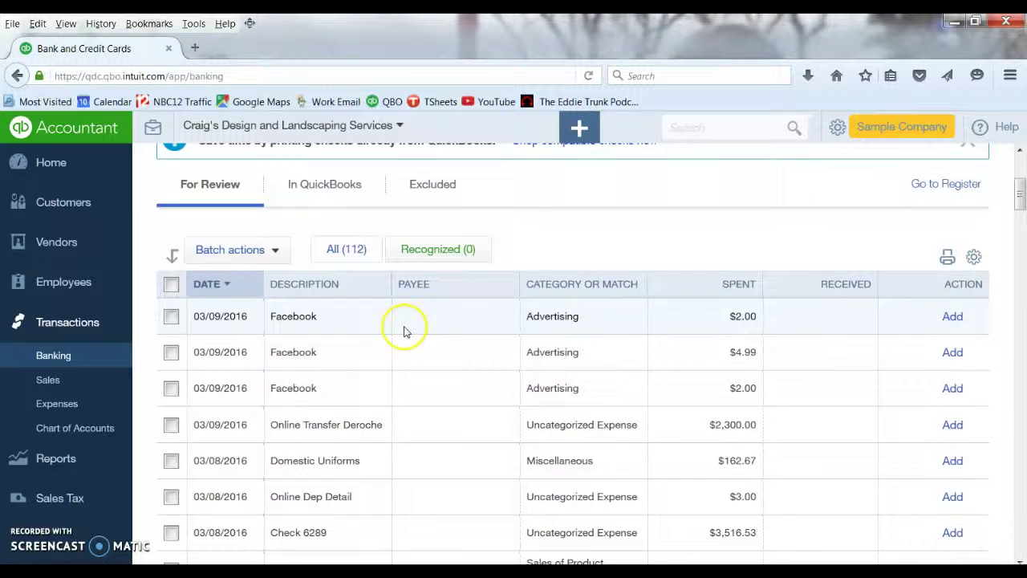
scroll(559, 316, "up", 4)
left_click(539, 206)
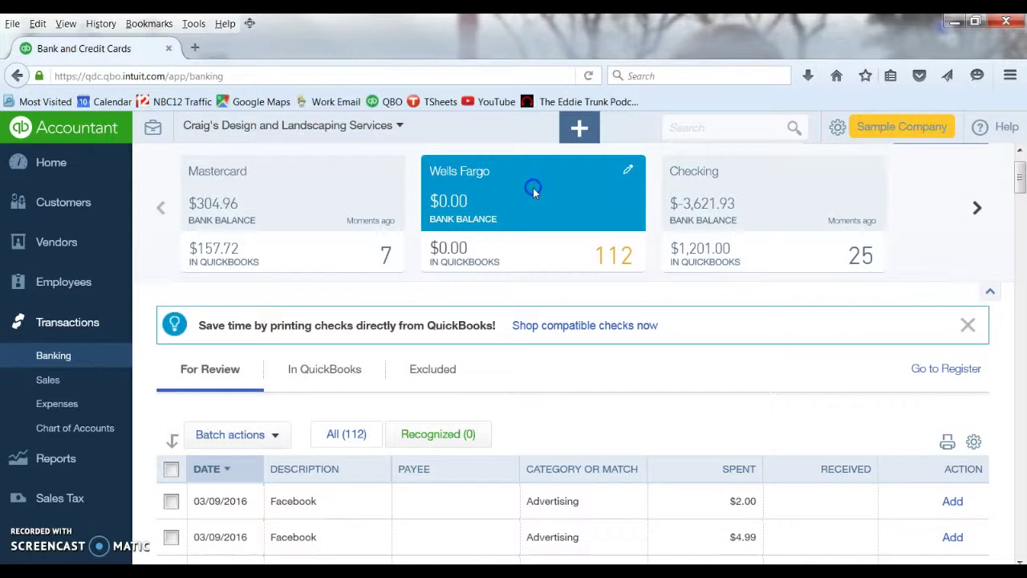